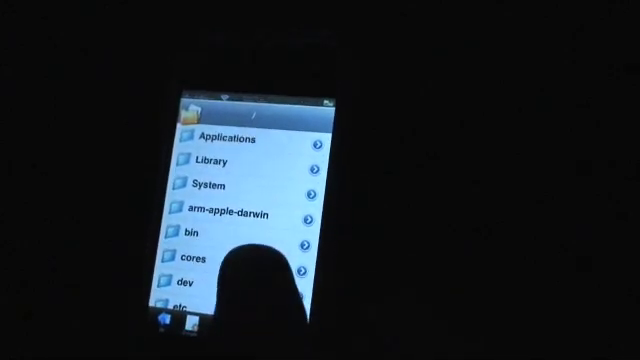
pyautogui.scroll(-1, 255, 258)
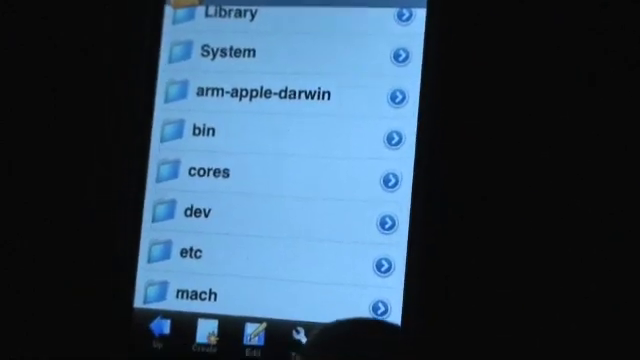
pyautogui.click(345, 340)
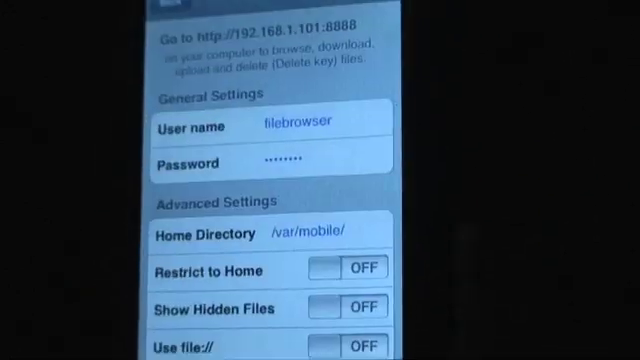
pyautogui.scroll(-1, 320, 160)
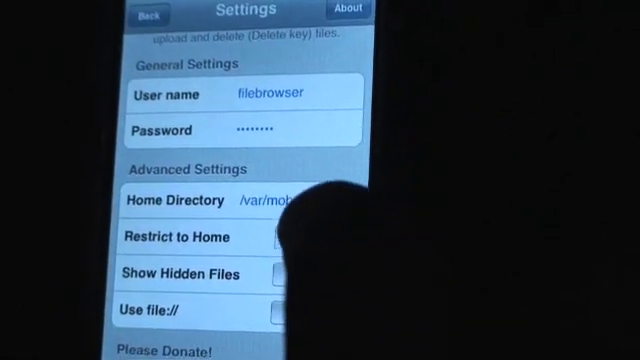
pyautogui.click(298, 237)
pyautogui.click(298, 237)
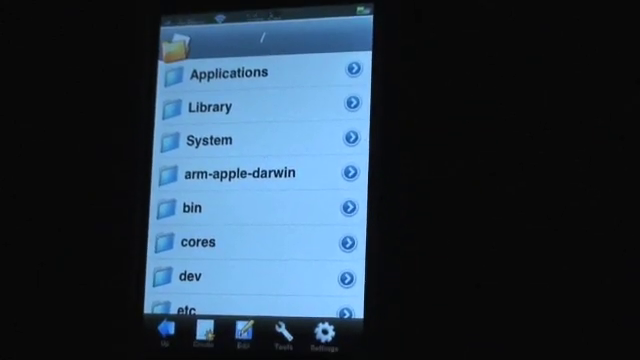
pyautogui.moveTo(255, 115)
pyautogui.mouseDown()
pyautogui.moveTo(248, 88)
pyautogui.moveTo(257, 57)
pyautogui.moveTo(236, 129)
pyautogui.mouseUp()
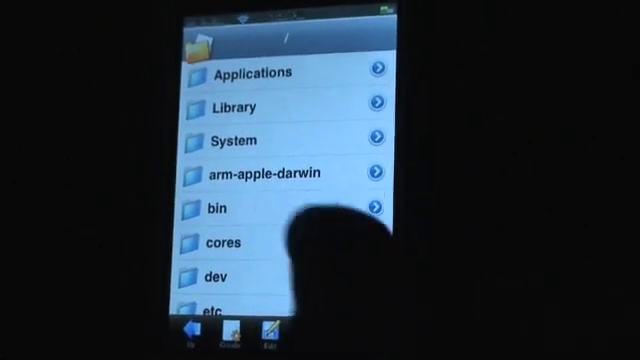